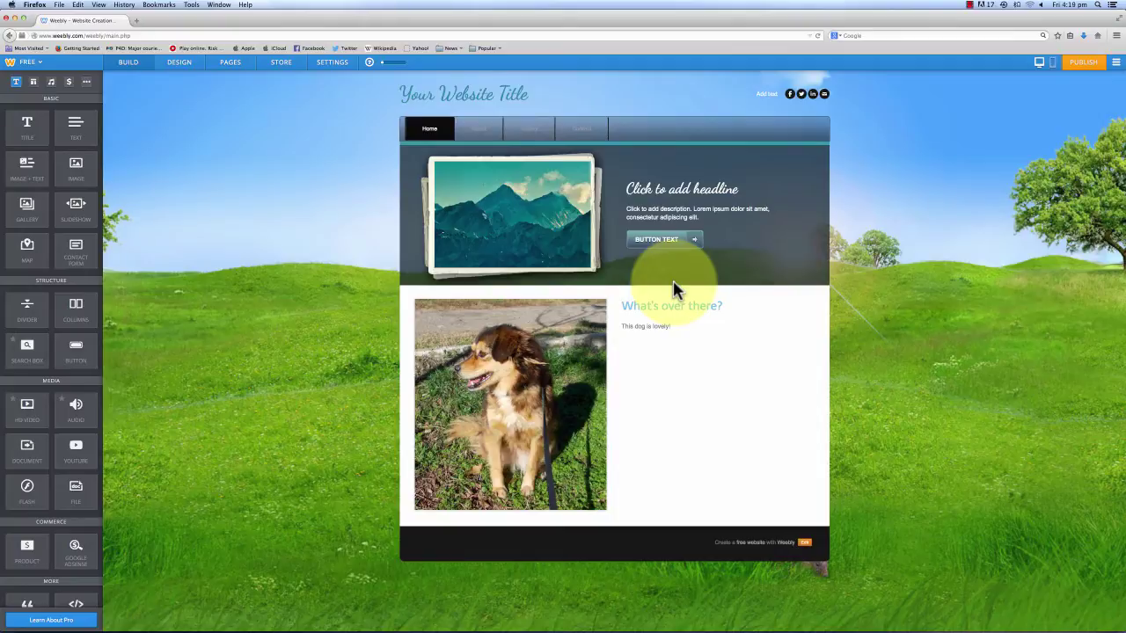
# Replace the placeholder website title in the page header with "Dogs Galore!".
pyautogui.moveTo(454, 94)
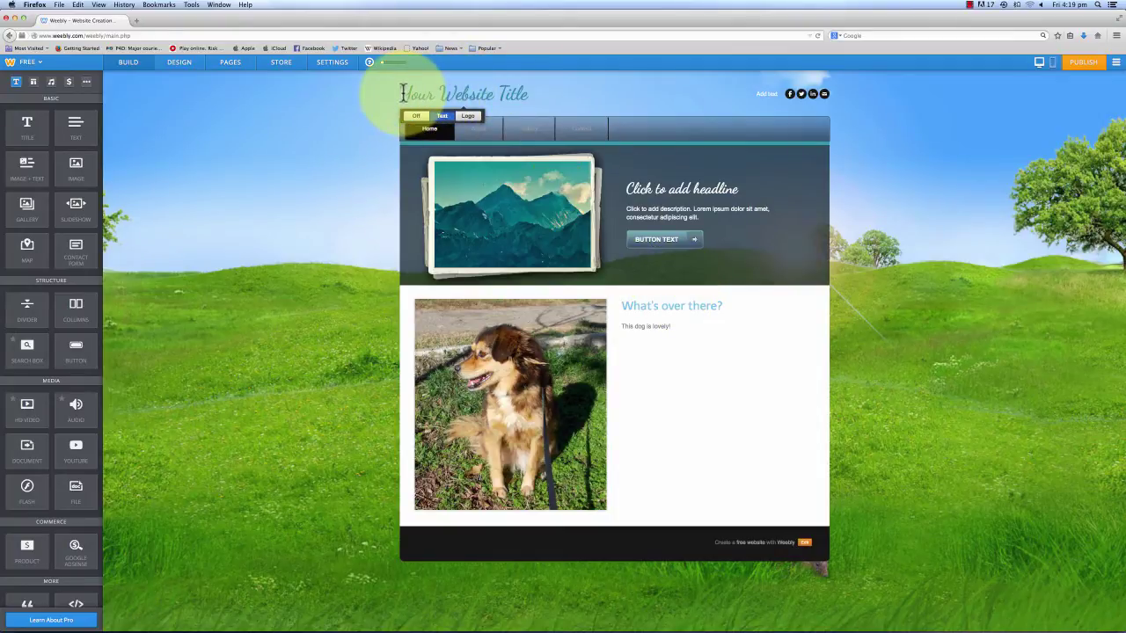
pyautogui.moveTo(402, 94); pyautogui.dragTo(528, 103)
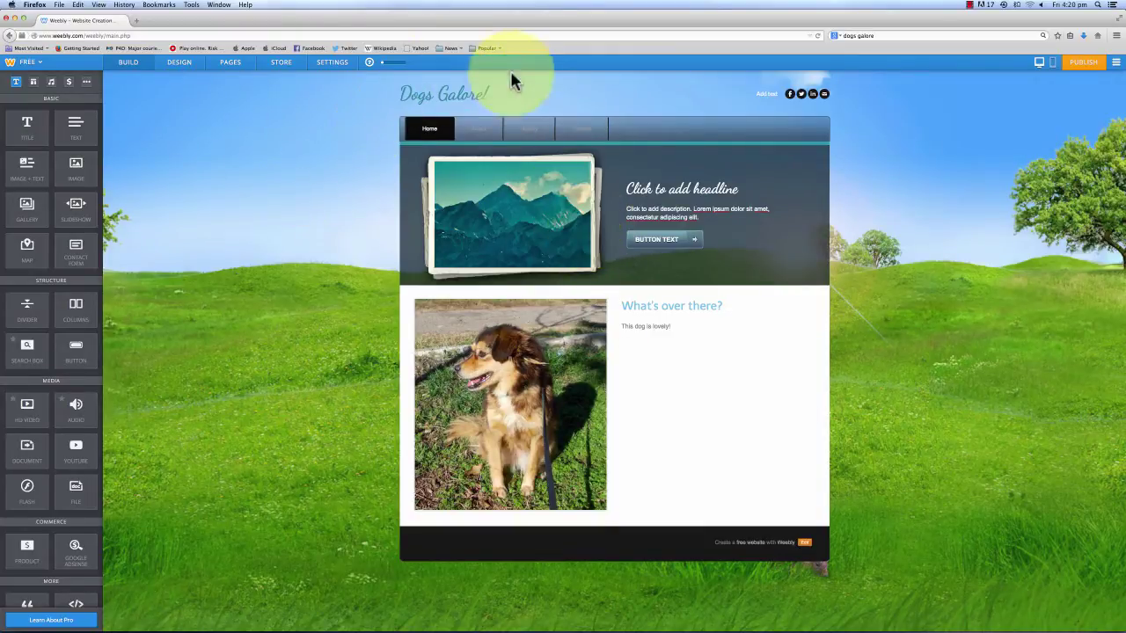
# In the Home page's advanced settings, set the page title to "Dog pictures and stories - for all you dog lovers out there".
pyautogui.click(232, 68)
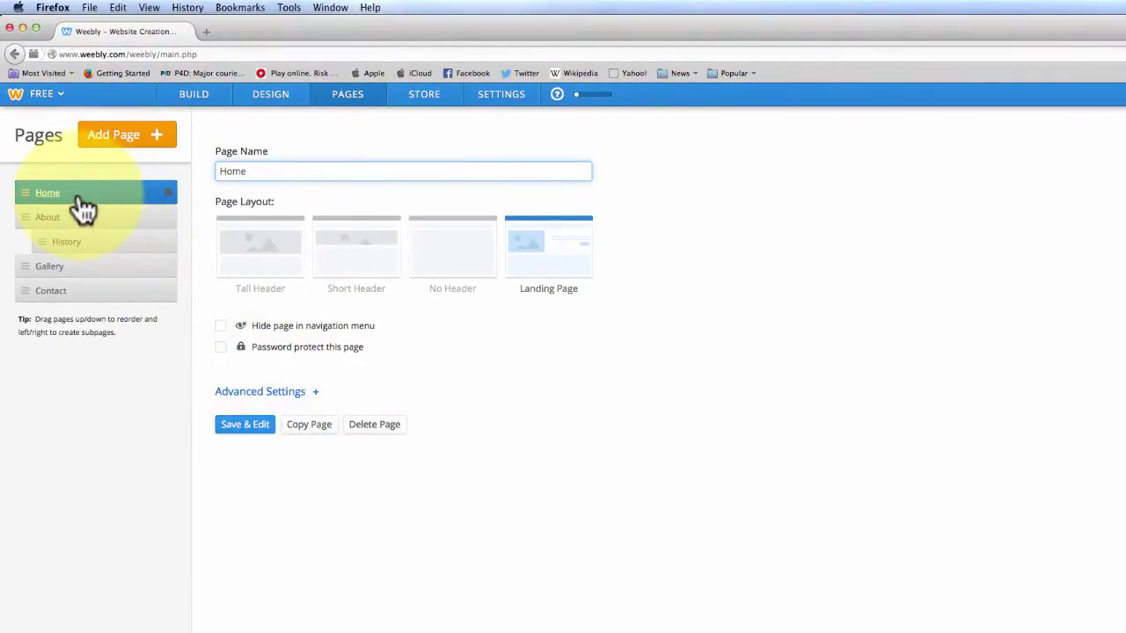
pyautogui.click(279, 393)
pyautogui.click(267, 443)
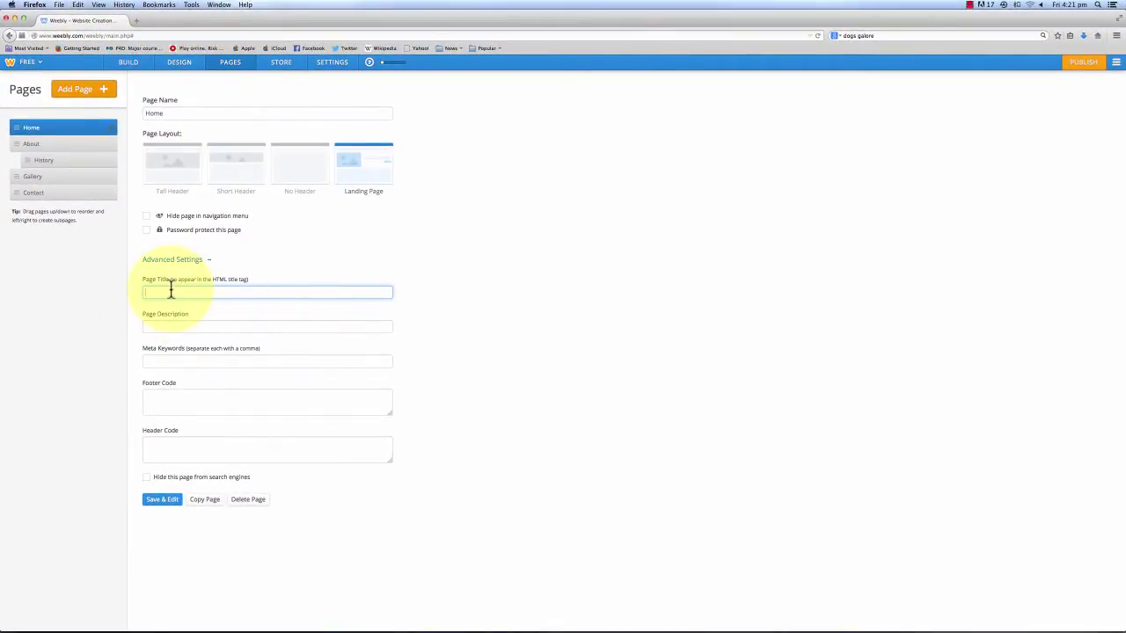
pyautogui.click(171, 290)
pyautogui.click(50, 292)
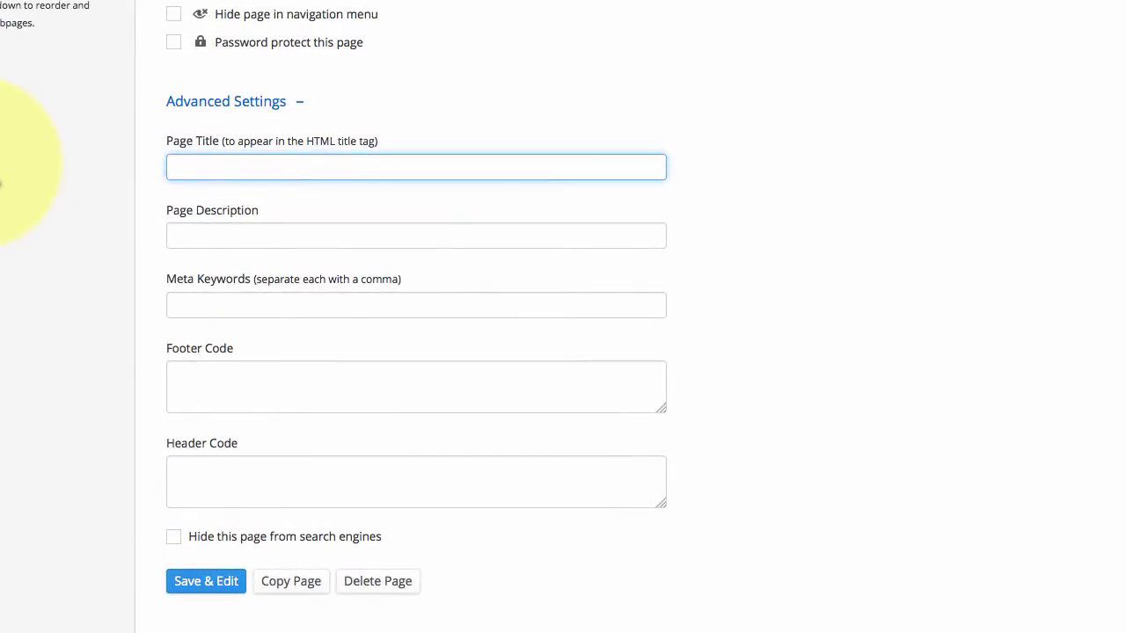
pyautogui.write('Dog pictures and')
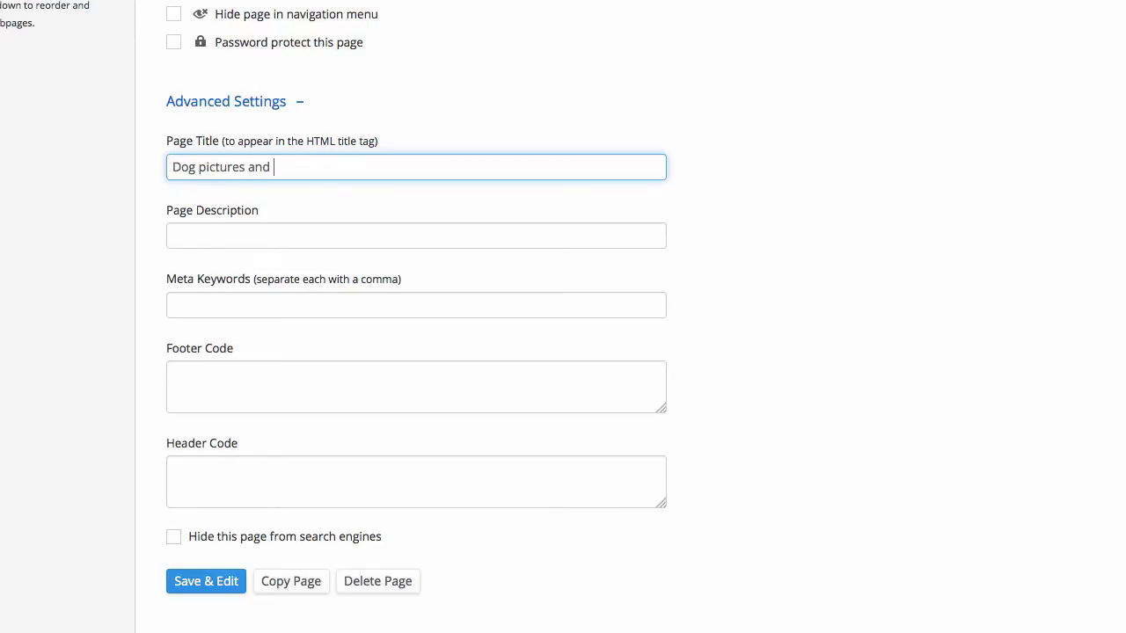
pyautogui.write(' stories - for all yo')
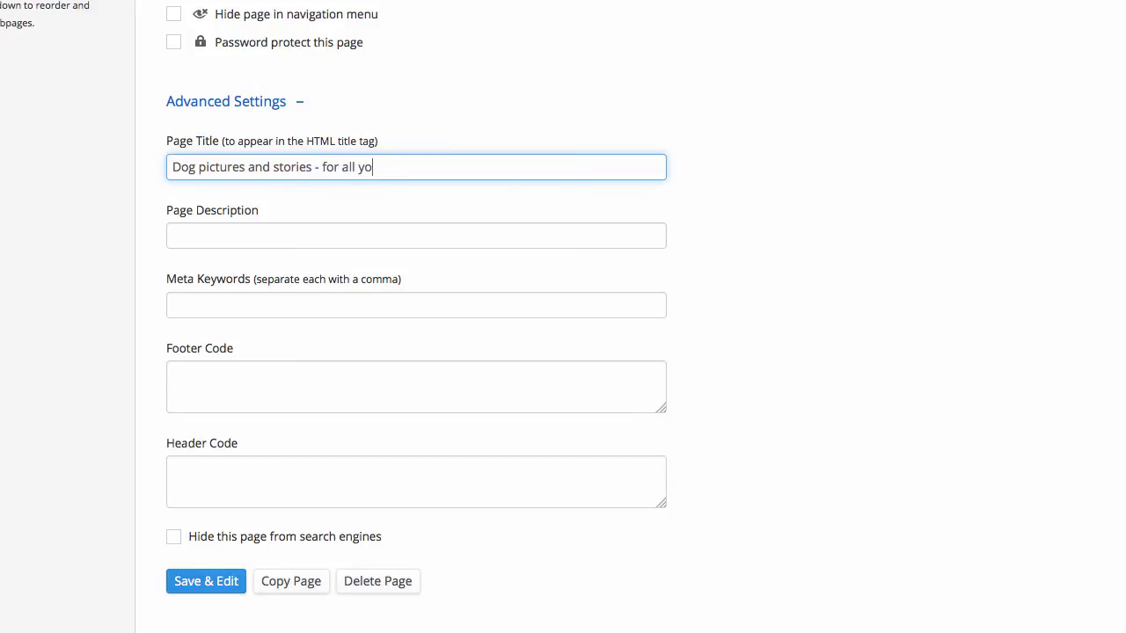
pyautogui.write('u dog lovers out t')
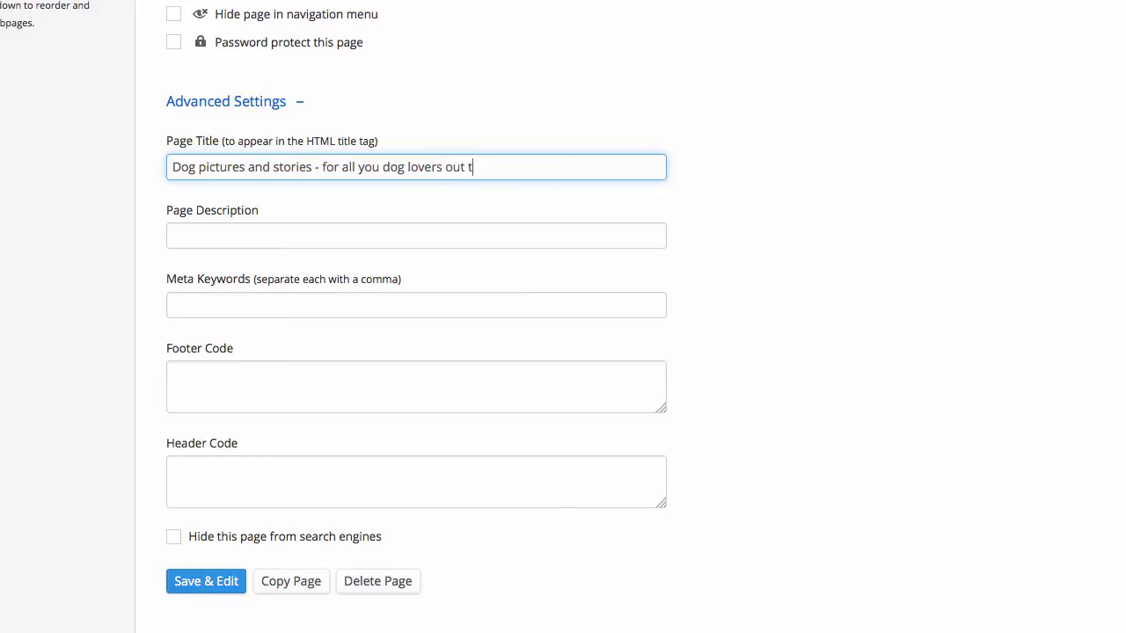
pyautogui.write('here')
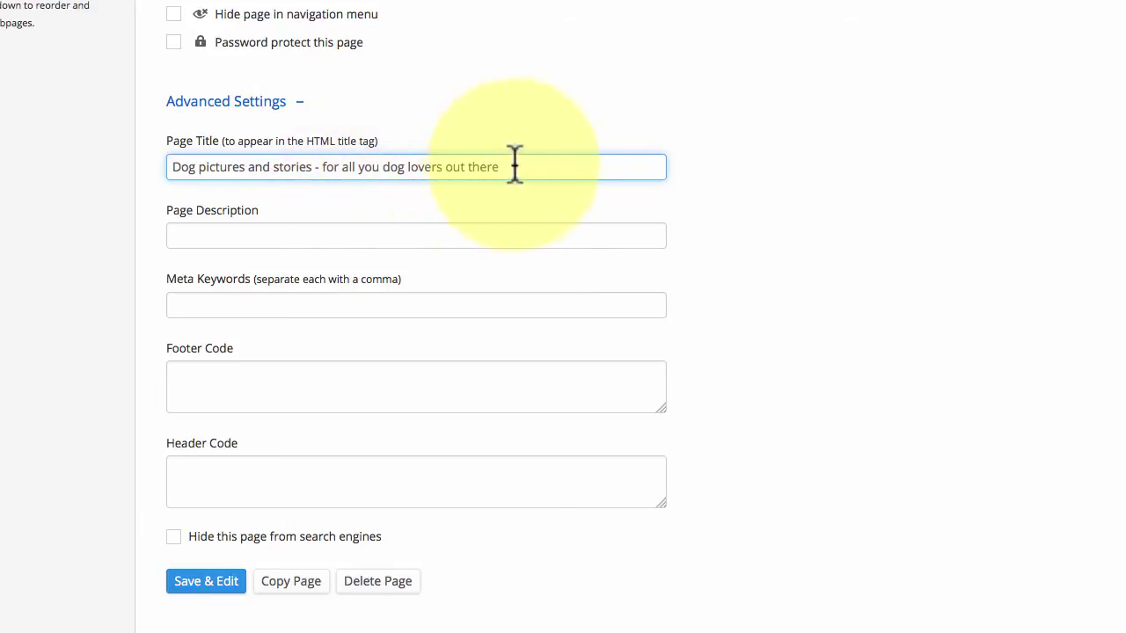
# Copy the Home page's title text into its page description and append a row of dots.
pyautogui.moveTo(514, 165); pyautogui.dragTo(166, 163)
pyautogui.hotkey('ctrl', 'c')
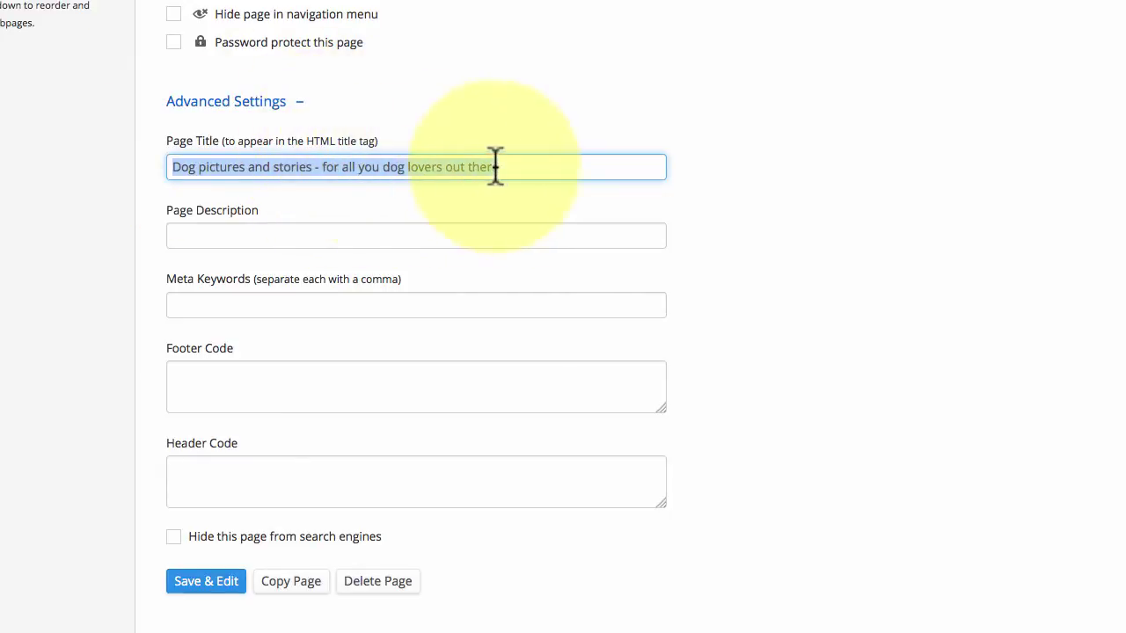
pyautogui.click(366, 235)
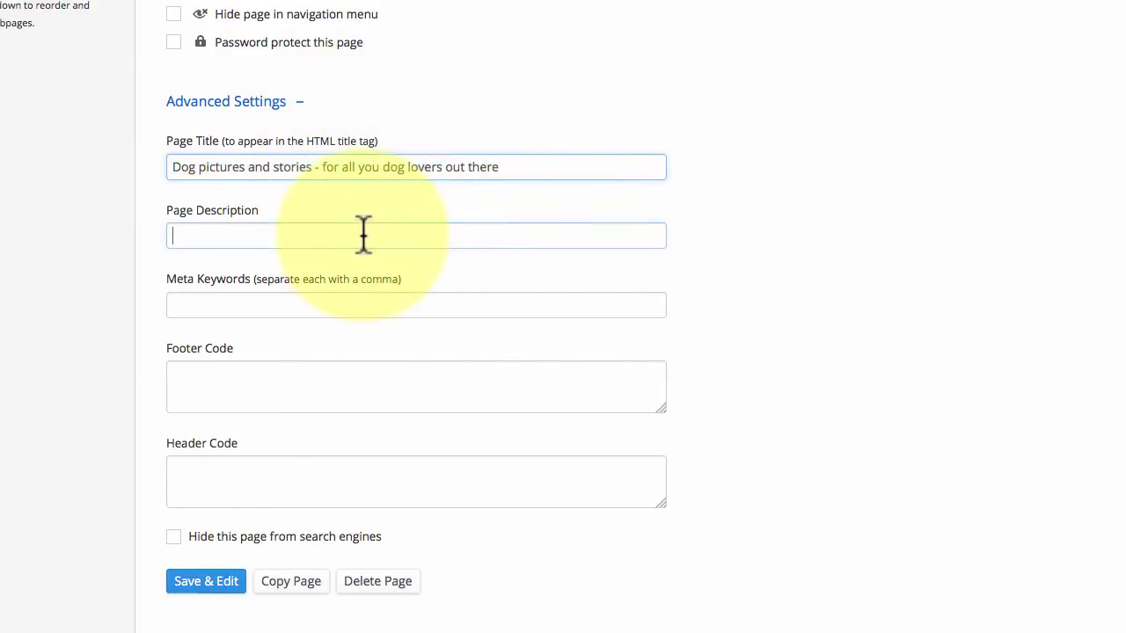
pyautogui.hotkey('ctrl', 'v')
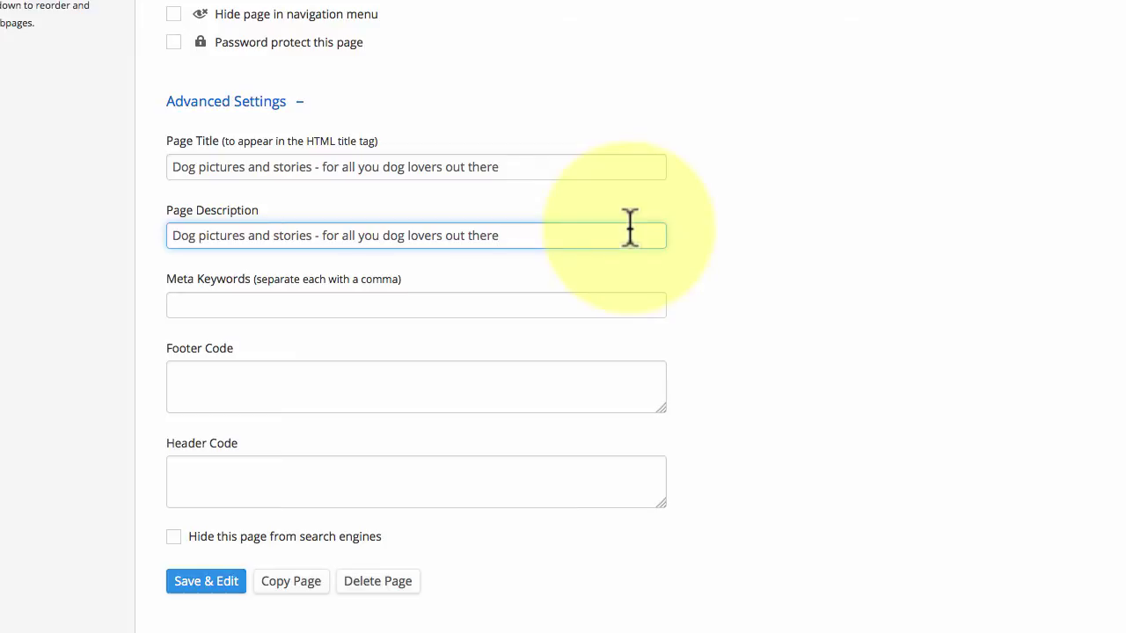
pyautogui.write('............')
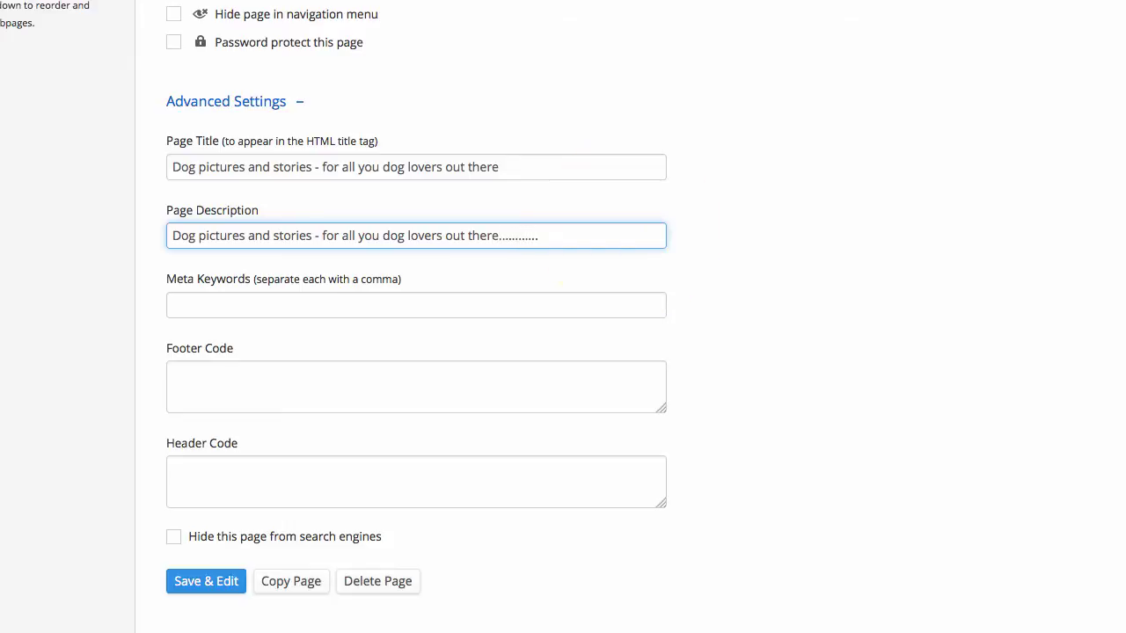
pyautogui.click(645, 264)
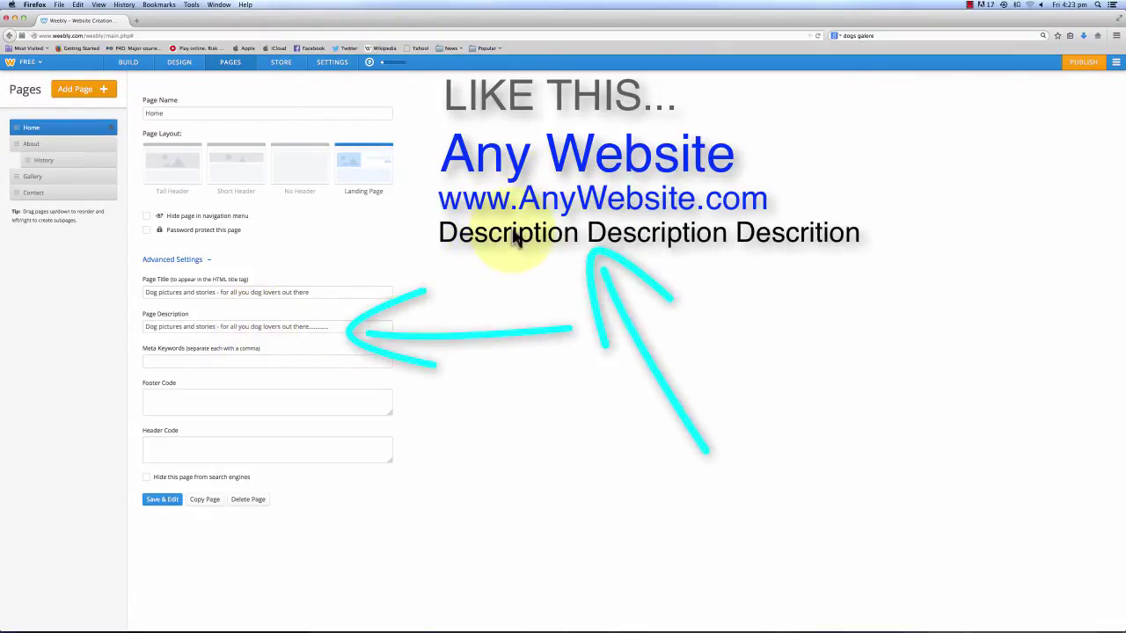
# Enter "Dog photos, .... ... ... ," as the Home page's meta keywords and save the page settings.
pyautogui.click(178, 358)
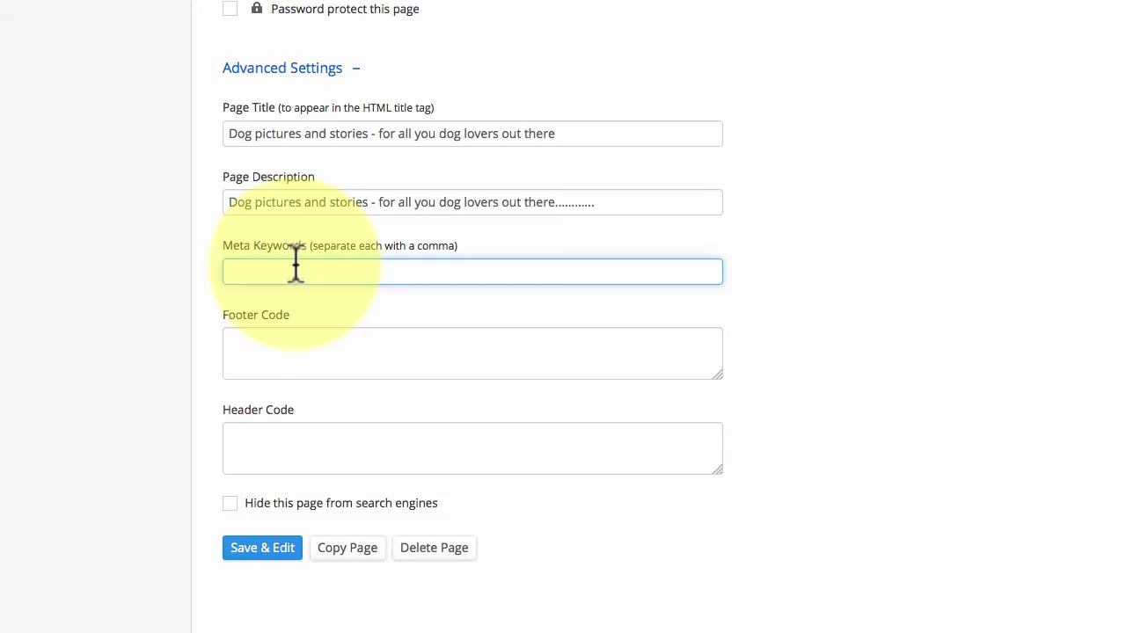
pyautogui.write('Do')
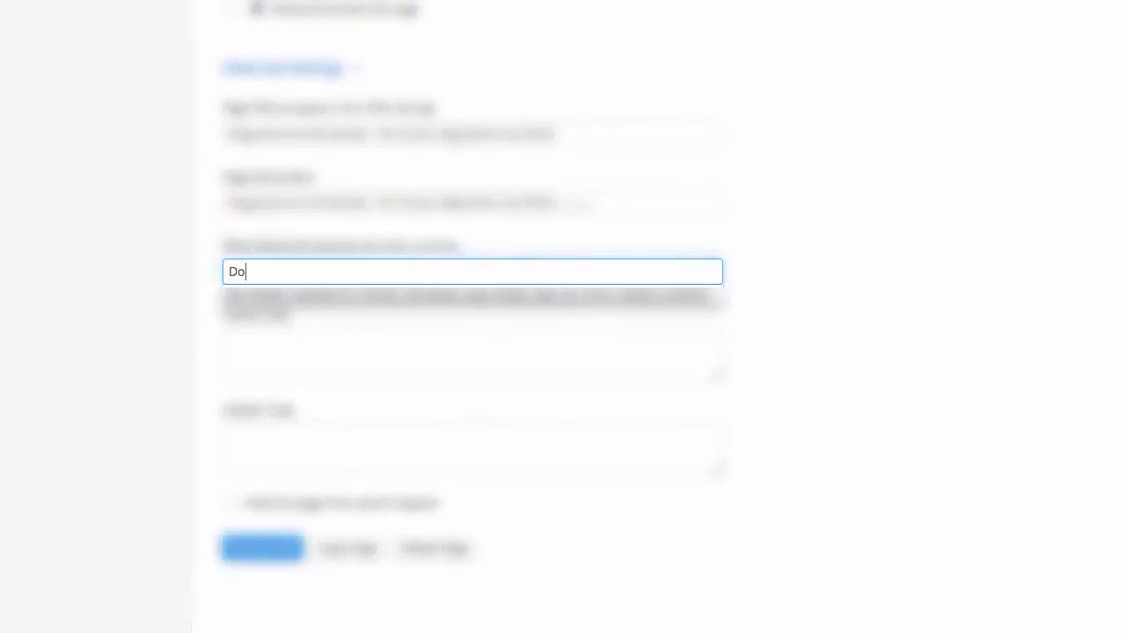
pyautogui.write('gs')
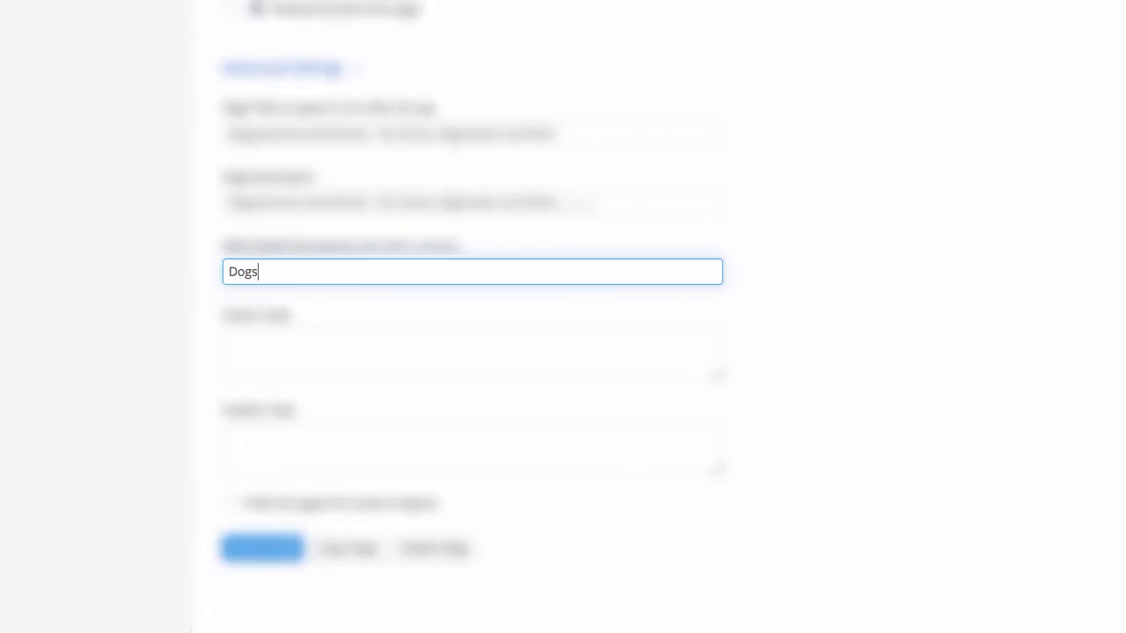
pyautogui.write('p')
pyautogui.press('BackSpace')
pyautogui.press('BackSpace')
pyautogui.press('BackSpace')
pyautogui.write('photos,')
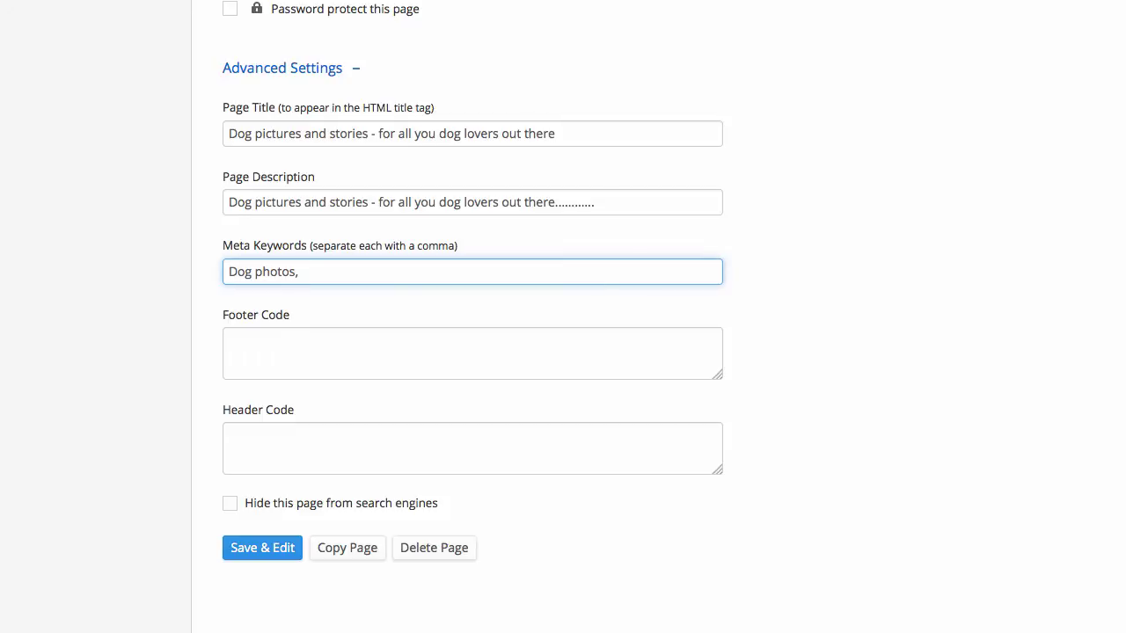
pyautogui.write('.... ... ... ,')
pyautogui.click(857, 182)
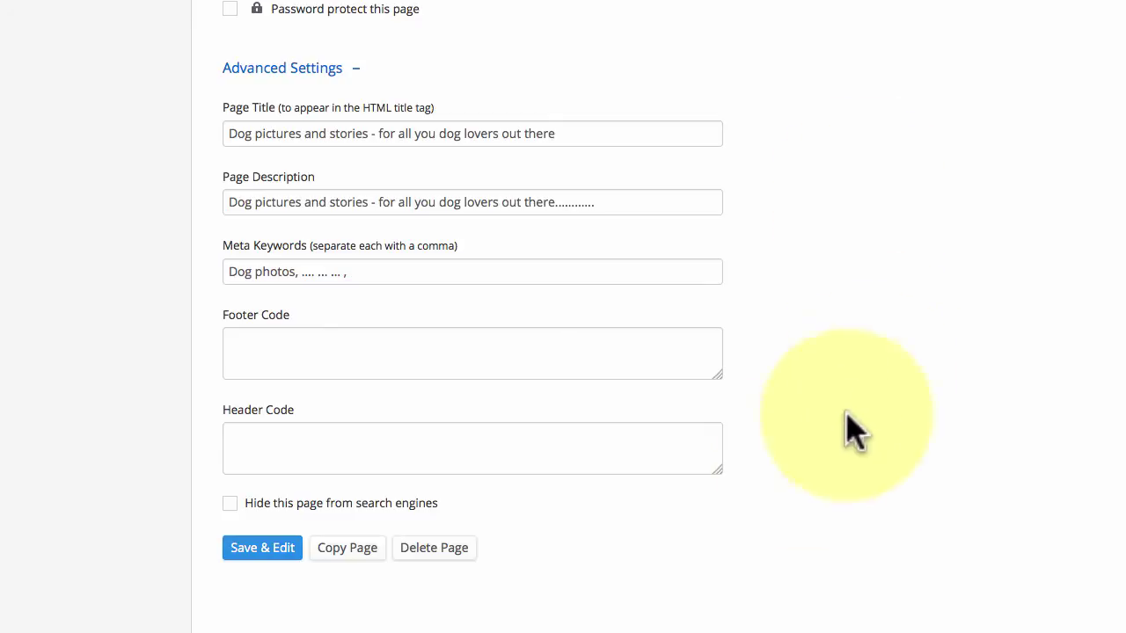
pyautogui.click(262, 547)
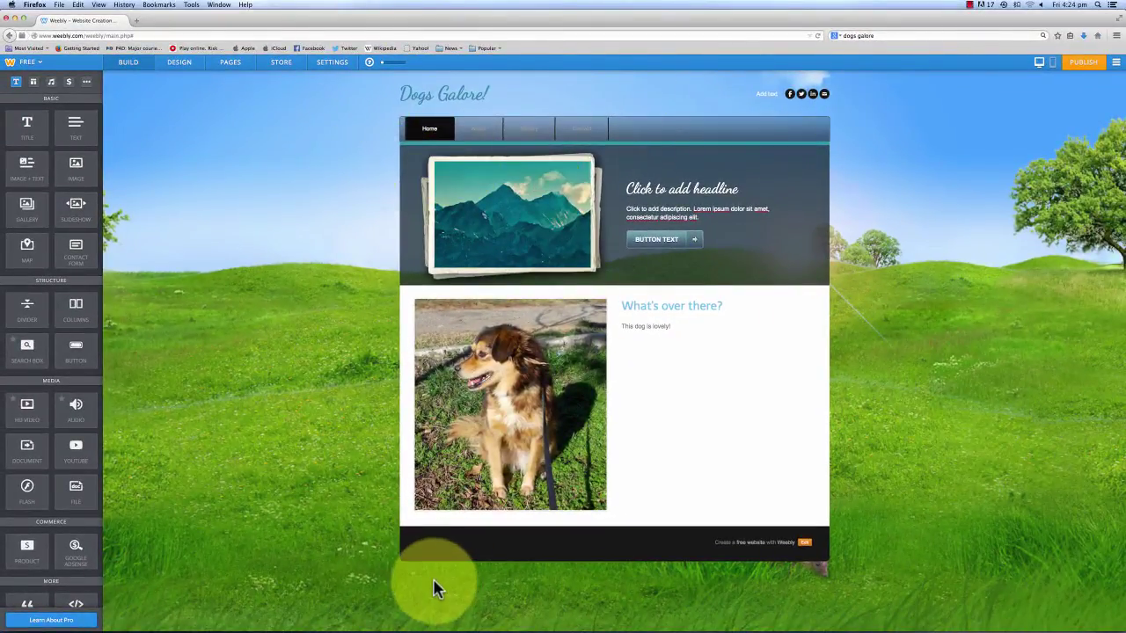
# Open the History page's advanced settings and look over its page title, description and meta keywords fields.
pyautogui.click(236, 63)
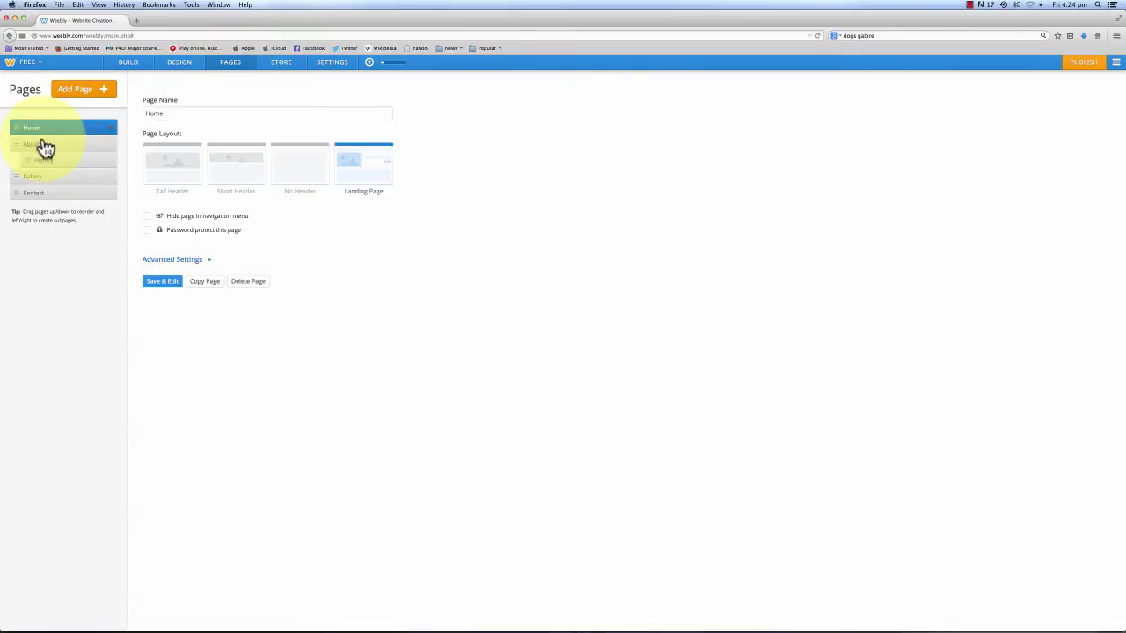
pyautogui.click(56, 161)
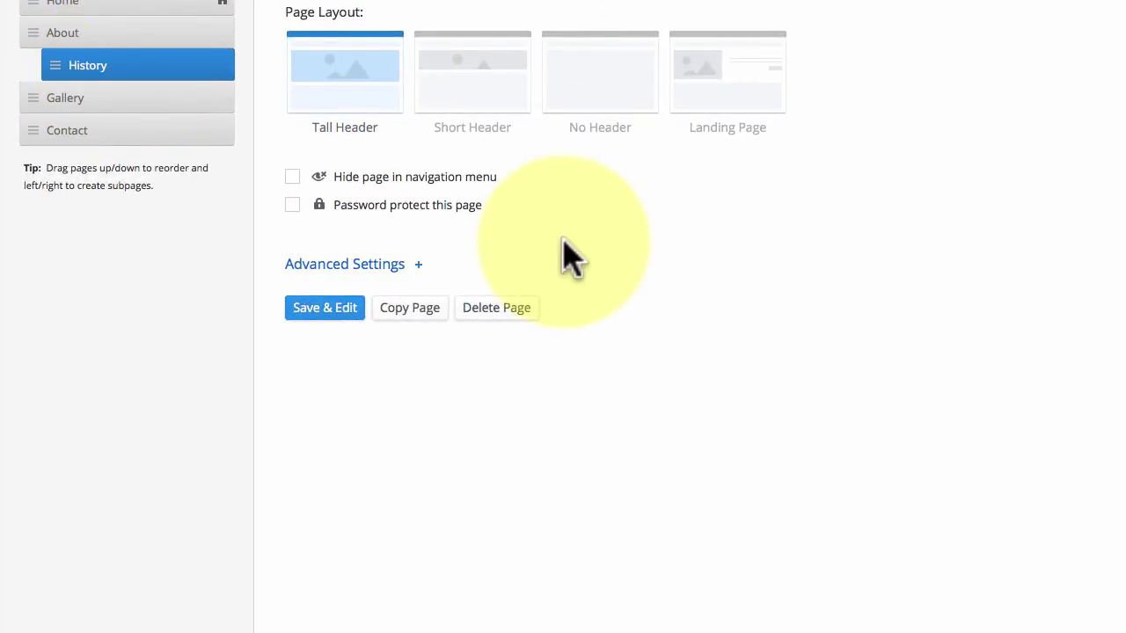
pyautogui.click(322, 267)
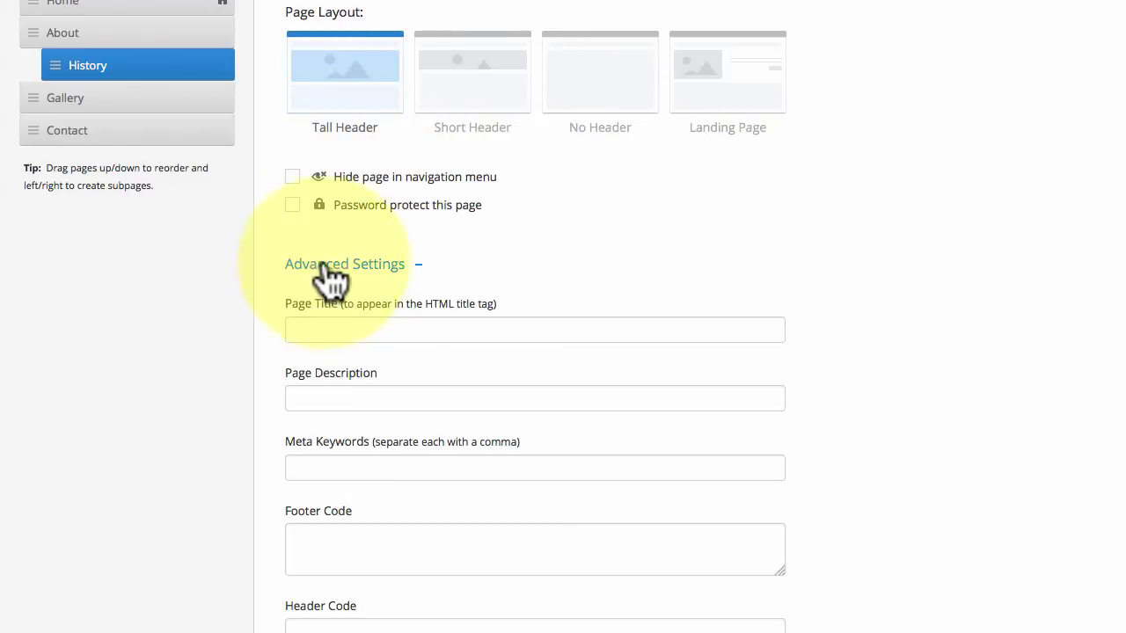
pyautogui.click(362, 327)
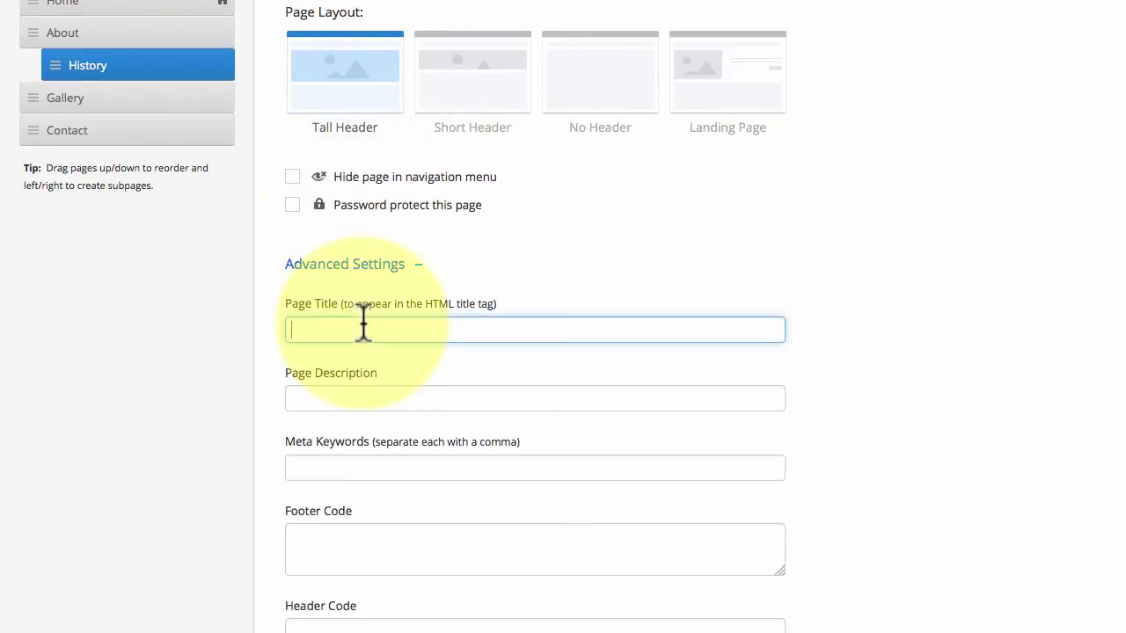
pyautogui.click(357, 400)
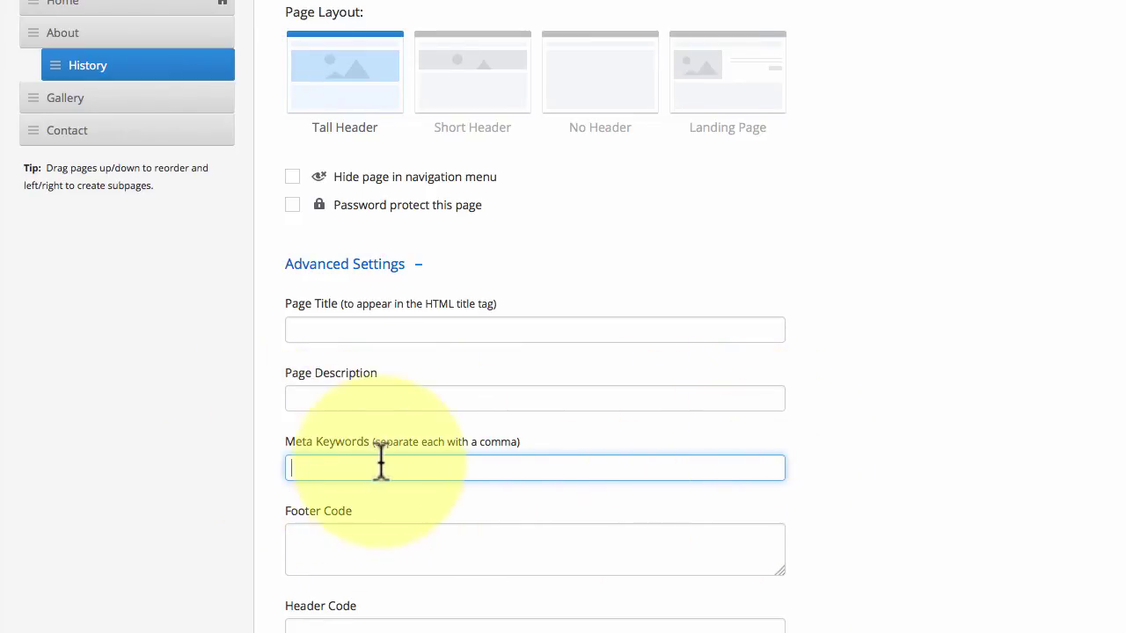
pyautogui.click(648, 219)
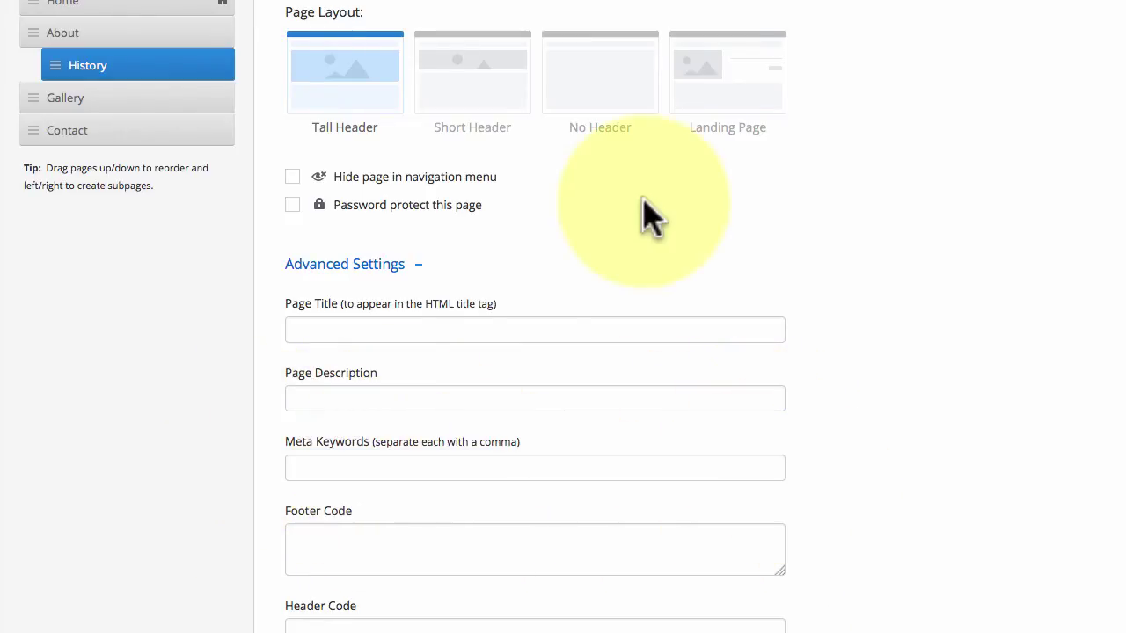